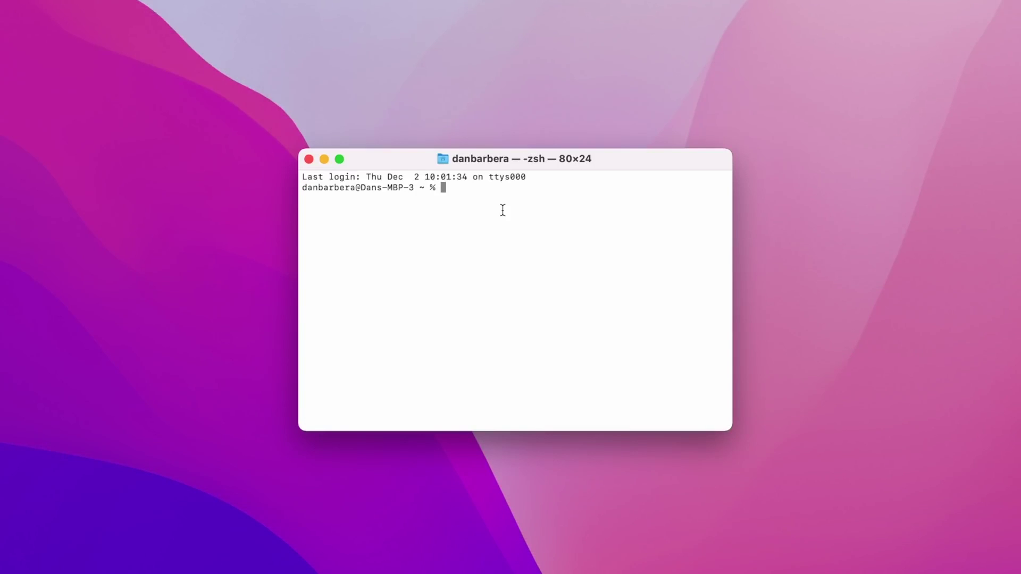
pyautogui.write('networkQua')
pyautogui.write('lity')
# Run networkQuality in Terminal, reporting about 283 Mbps download and 63 Mbps upload
pyautogui.press('Return')
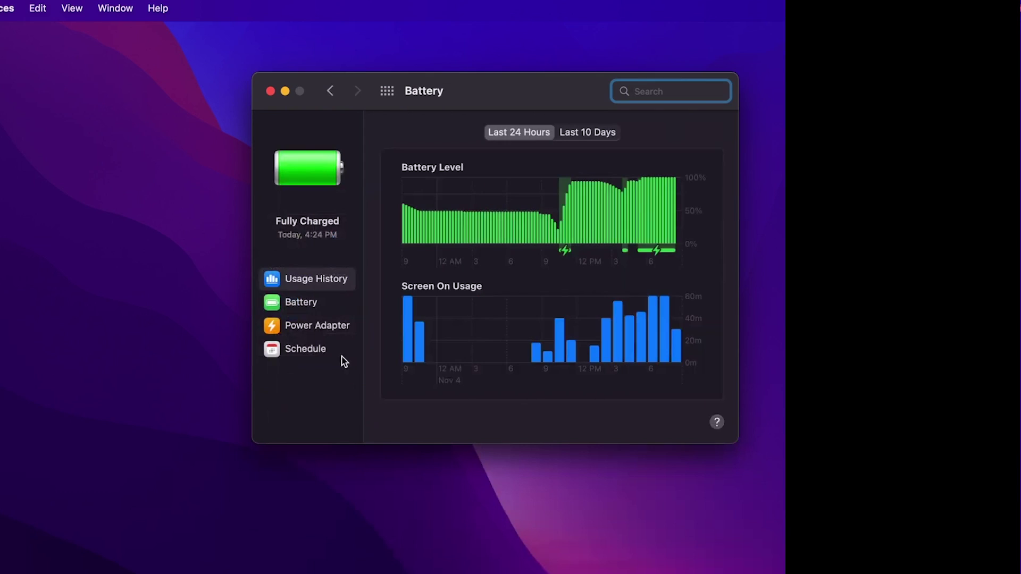
# In Battery preferences, change the Power Adapter Energy Mode from High Power to Automatic
pyautogui.click(322, 303)
pyautogui.click(323, 327)
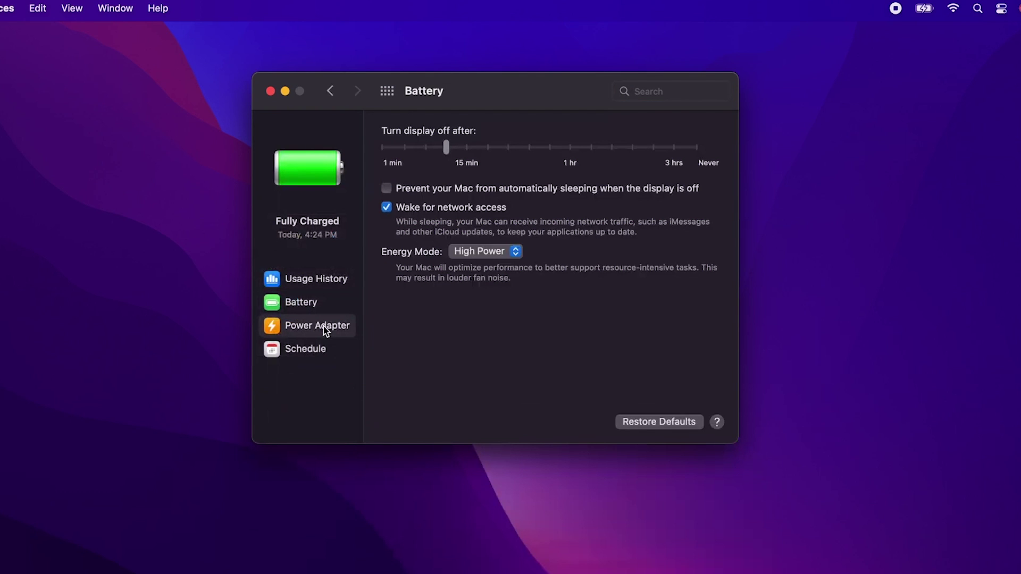
pyautogui.click(485, 253)
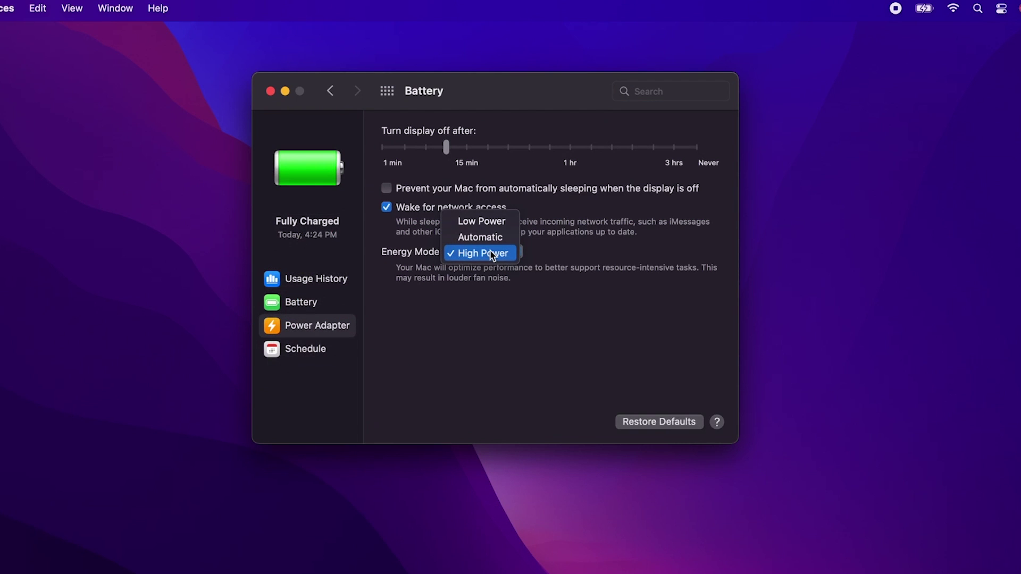
pyautogui.click(500, 237)
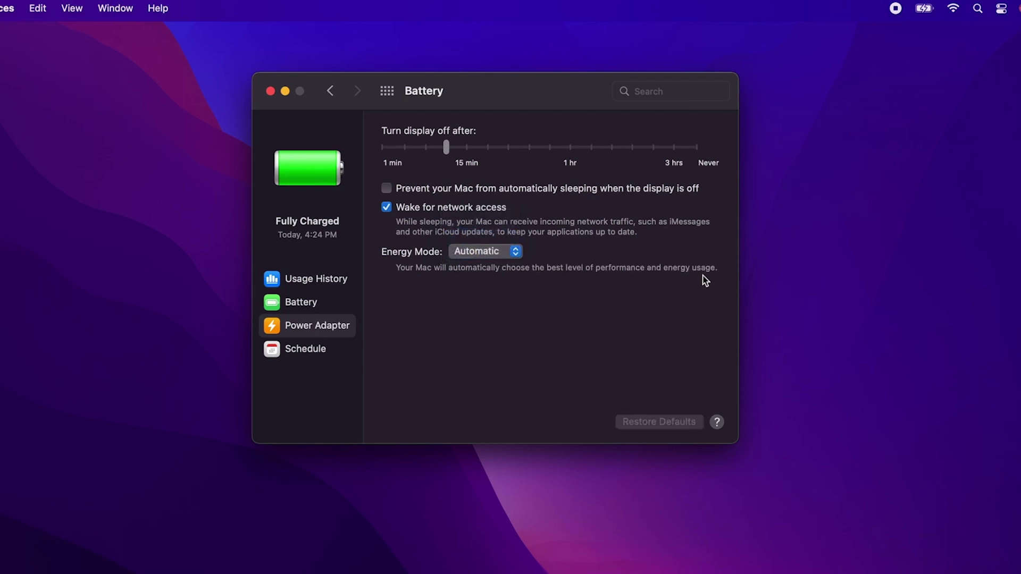
pyautogui.click(485, 252)
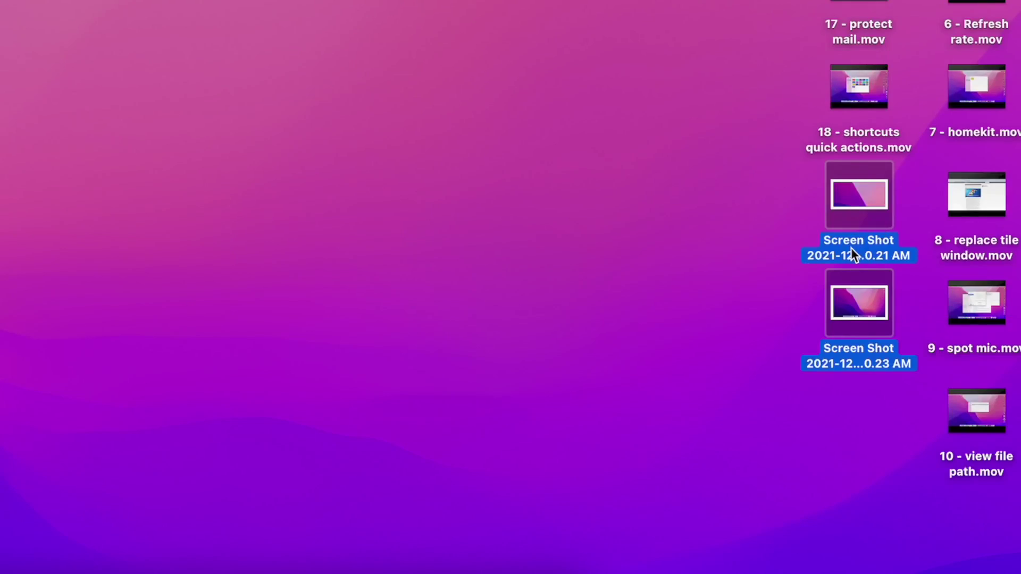
# Start Quick Actions Convert Image on the two screenshots with PNG as the format
pyautogui.rightClick(851, 248)
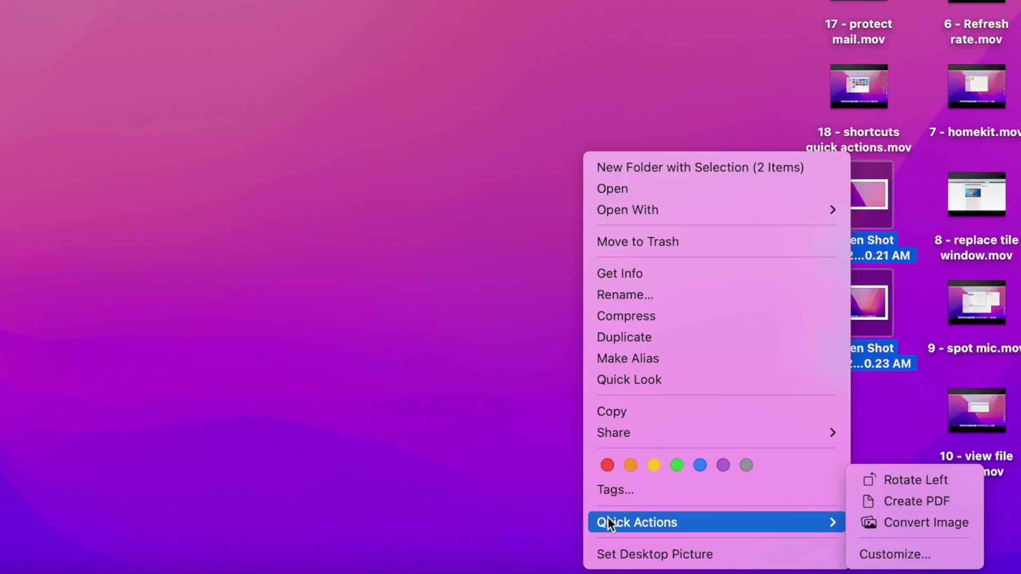
pyautogui.moveTo(637, 522)
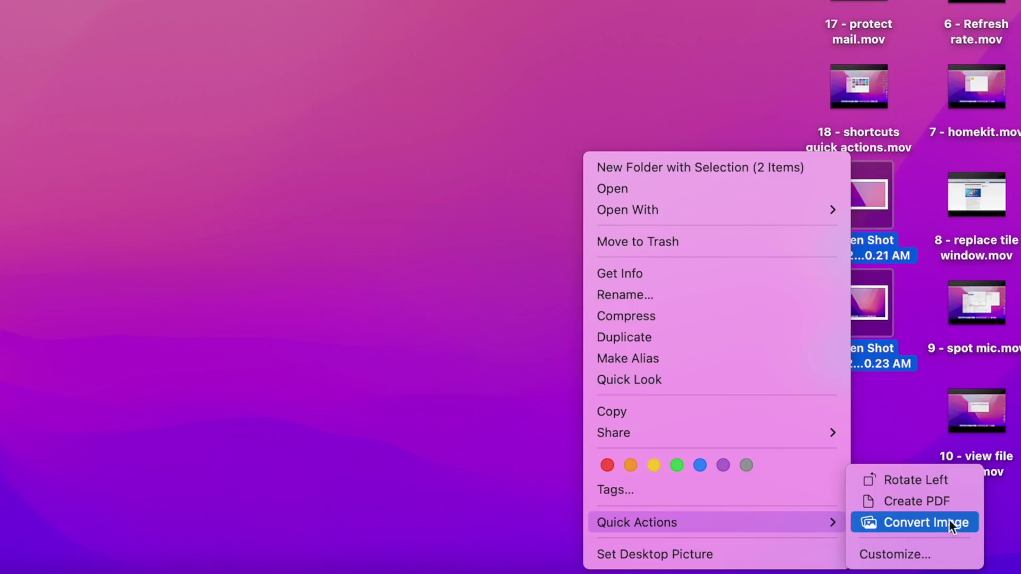
pyautogui.click(923, 522)
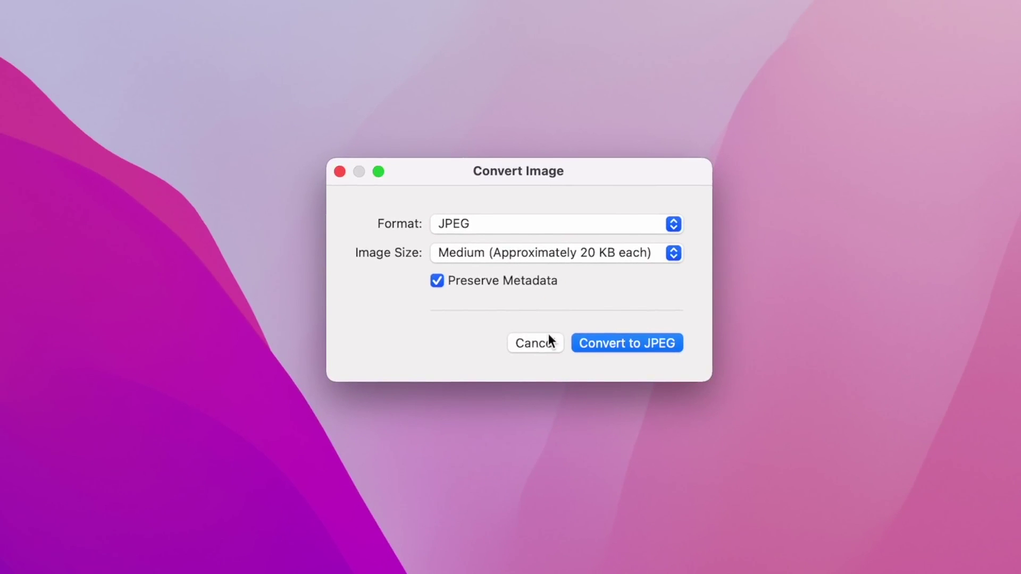
pyautogui.click(539, 226)
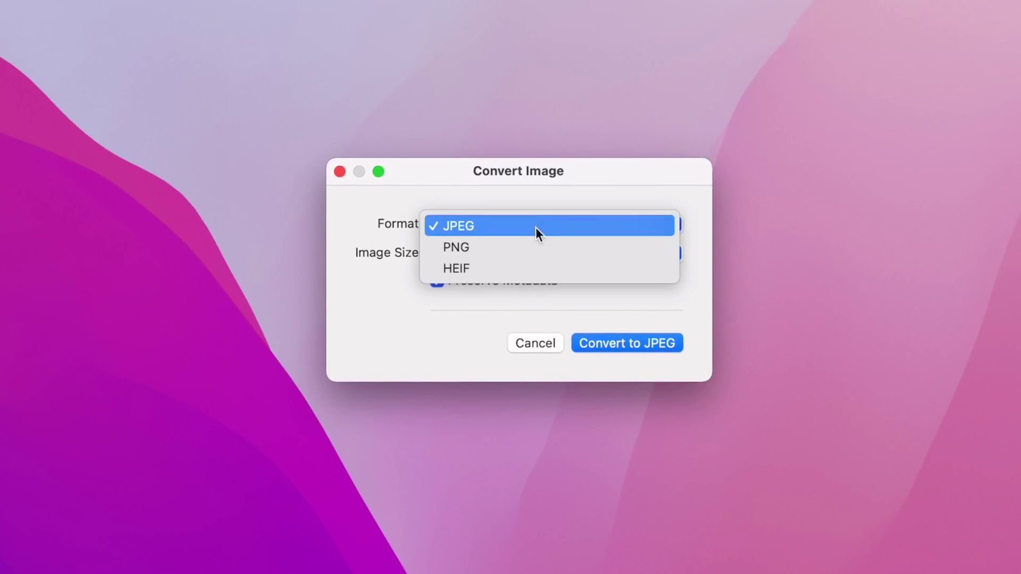
pyautogui.click(533, 250)
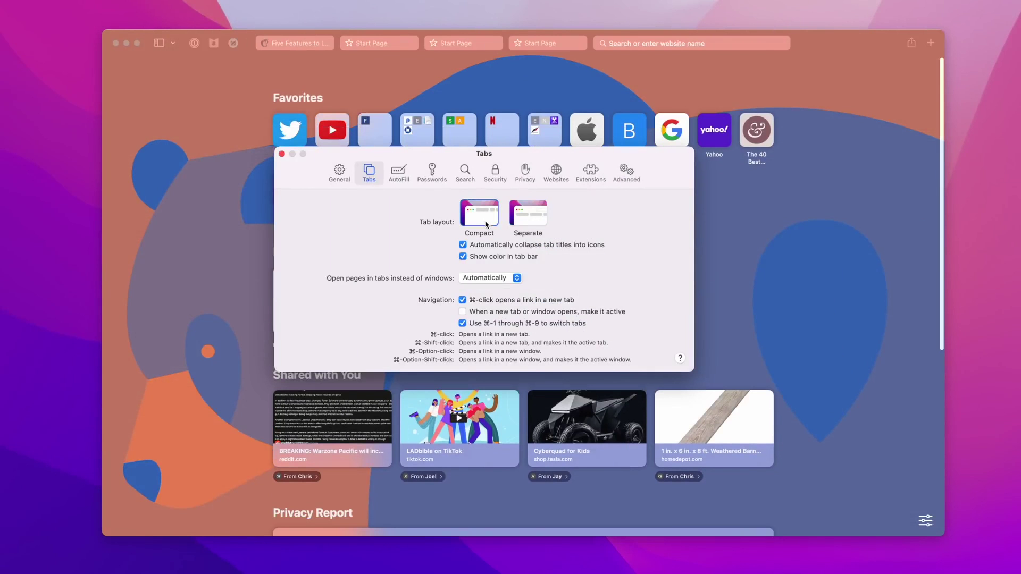
# In Safari's Tabs preferences, compare Compact and Separate layouts, ending on Separate
pyautogui.click(532, 217)
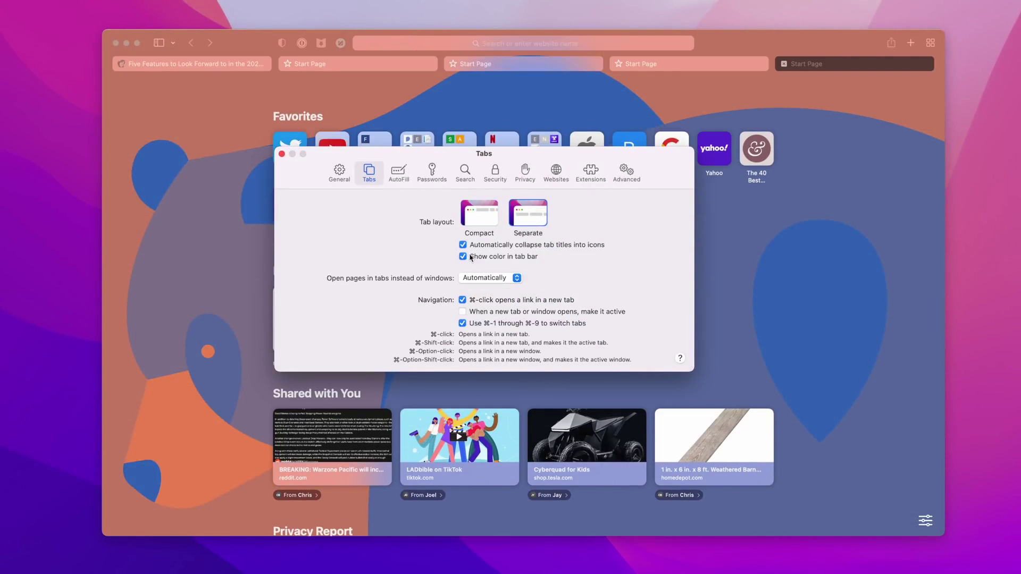
pyautogui.click(463, 258)
pyautogui.click(463, 257)
pyautogui.click(464, 246)
pyautogui.click(487, 223)
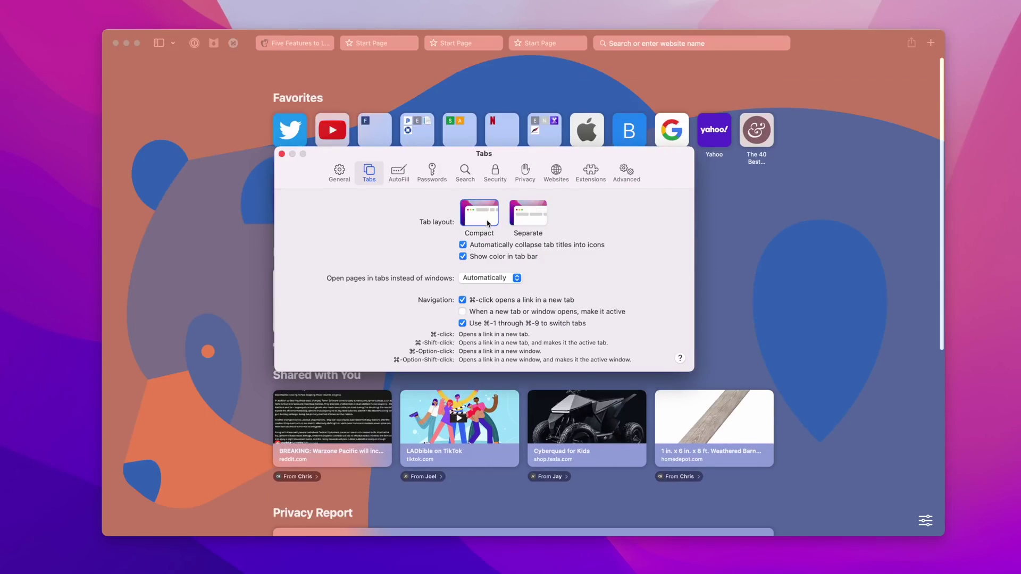
pyautogui.click(533, 217)
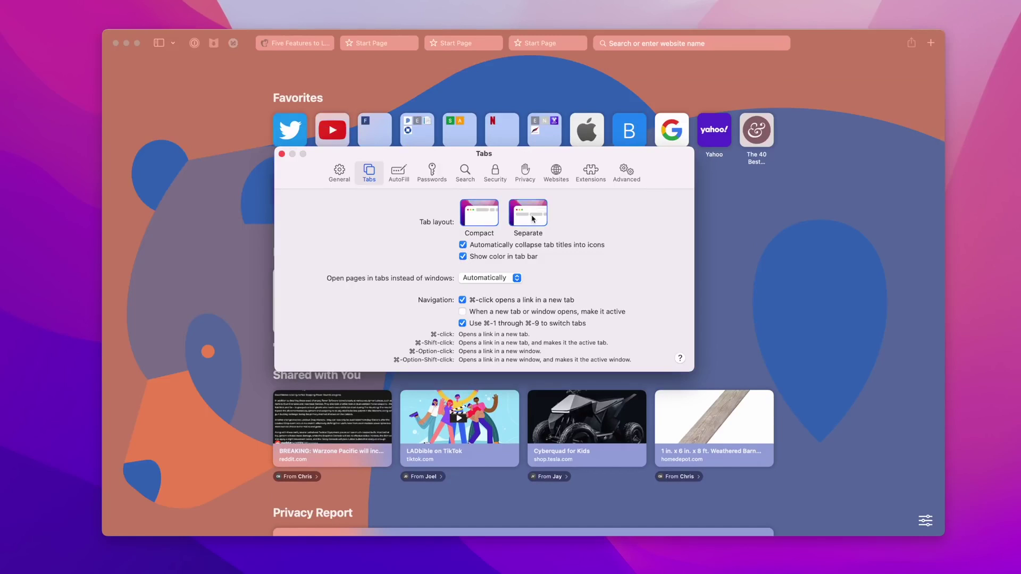
pyautogui.click(474, 225)
pyautogui.click(526, 226)
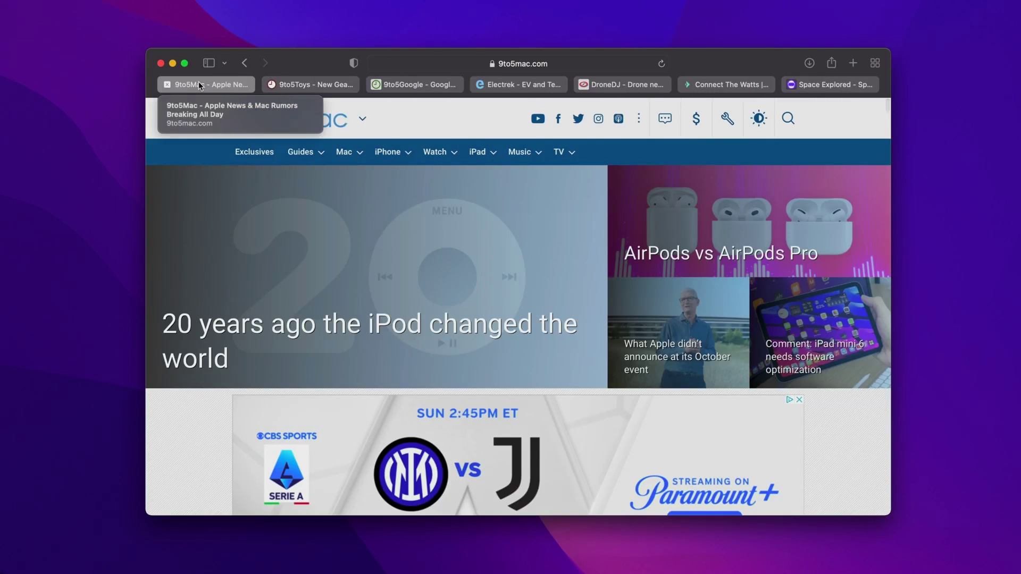
# From the Safari sidebar, group the open 9to5 tabs as '9to5 family', then show Start Page
pyautogui.click(363, 124)
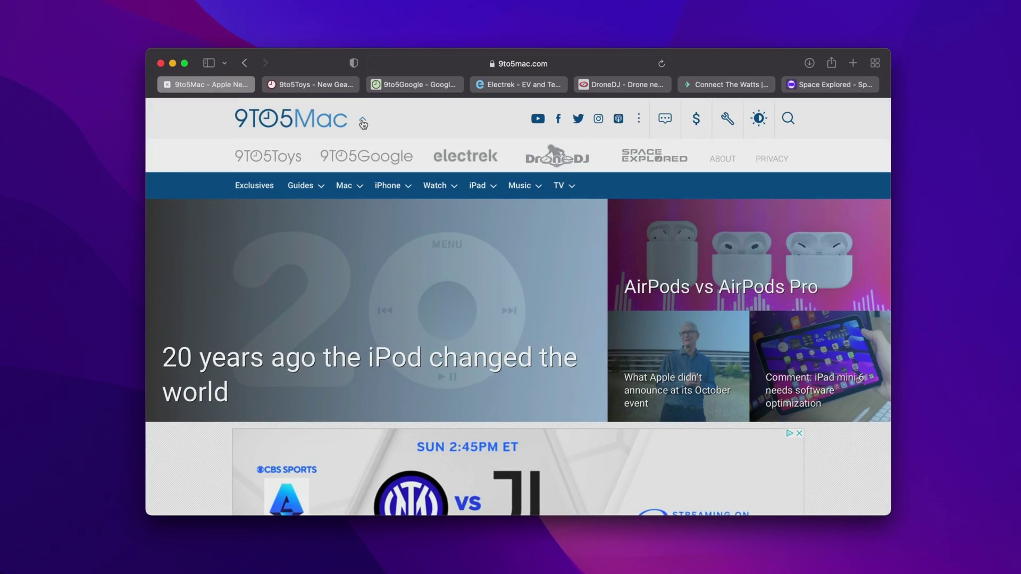
pyautogui.click(364, 123)
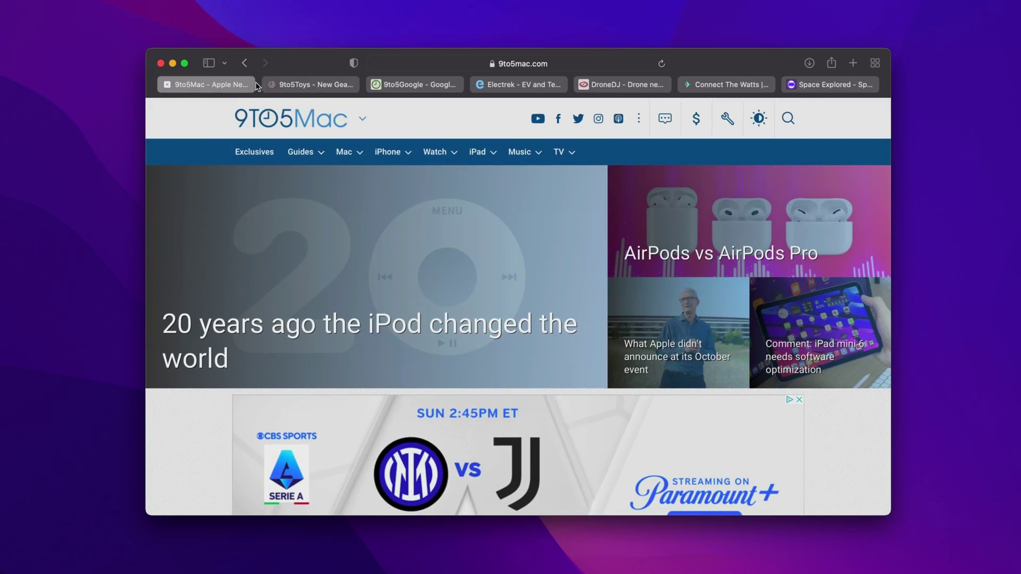
pyautogui.click(211, 63)
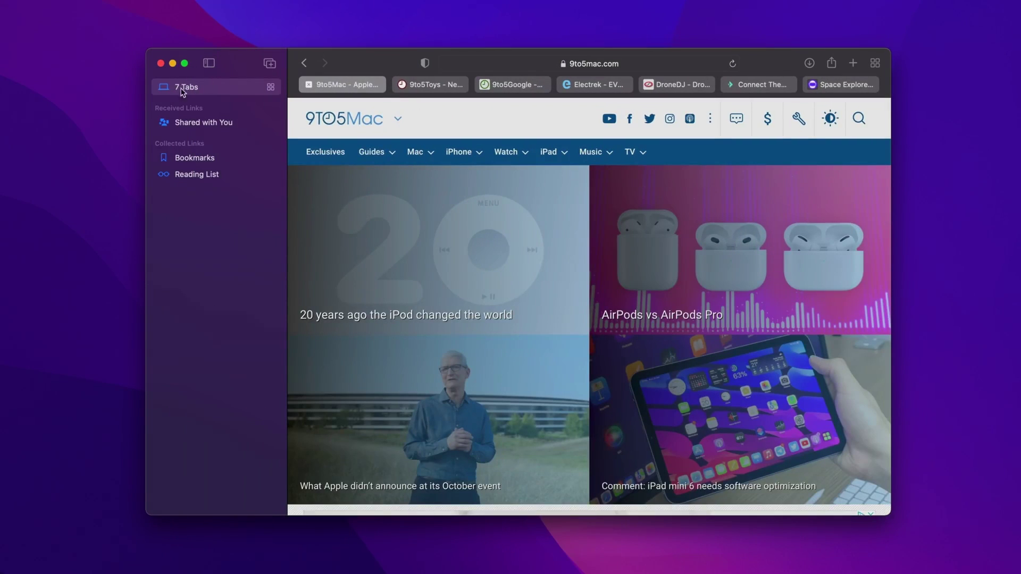
pyautogui.click(272, 68)
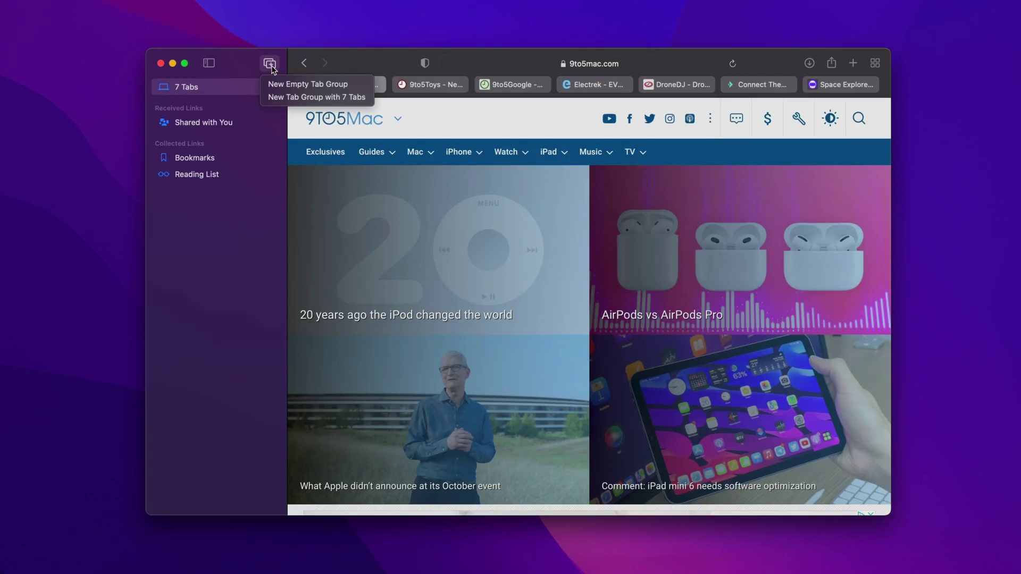
pyautogui.click(350, 99)
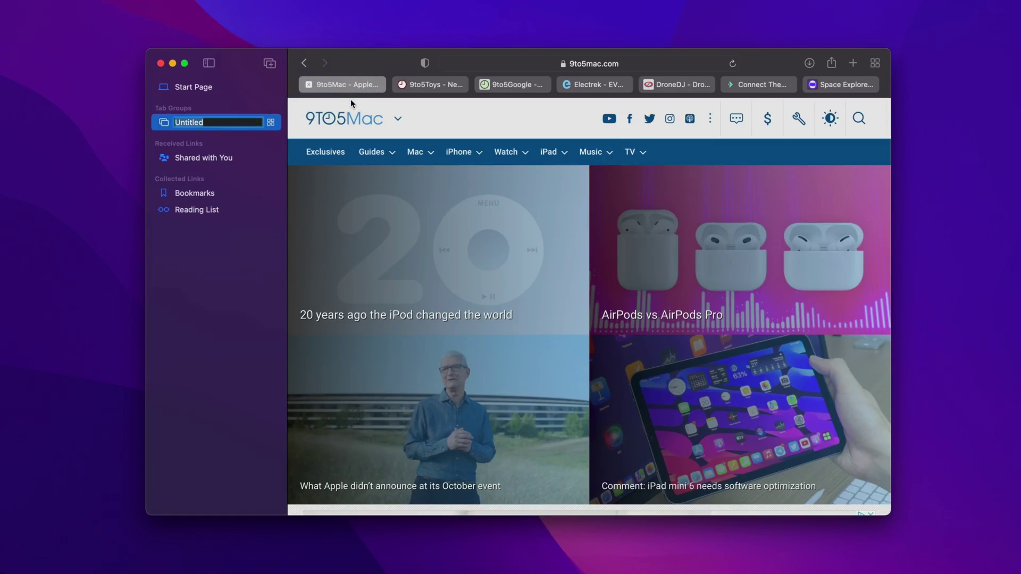
pyautogui.write('9to5 family')
pyautogui.press('Return')
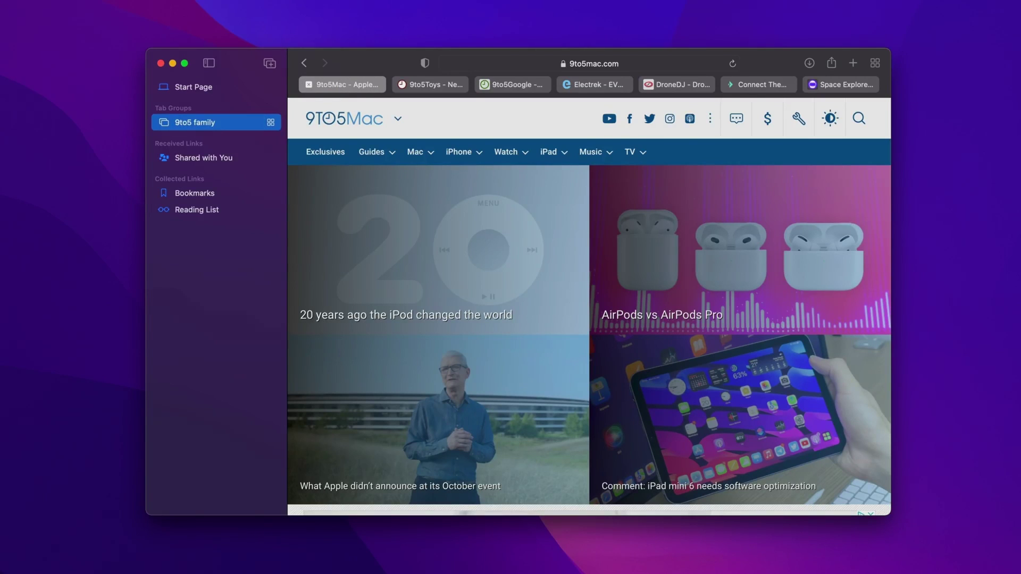
pyautogui.click(227, 88)
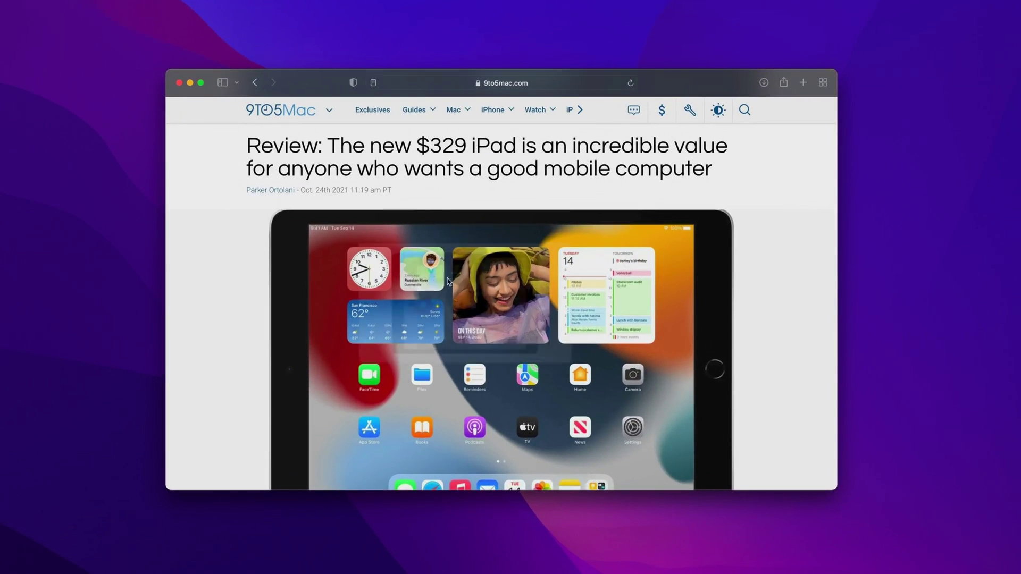
# Select the Live Text 'San Francisco' in the iPad photo and show its context actions
pyautogui.tripleClick(354, 307)
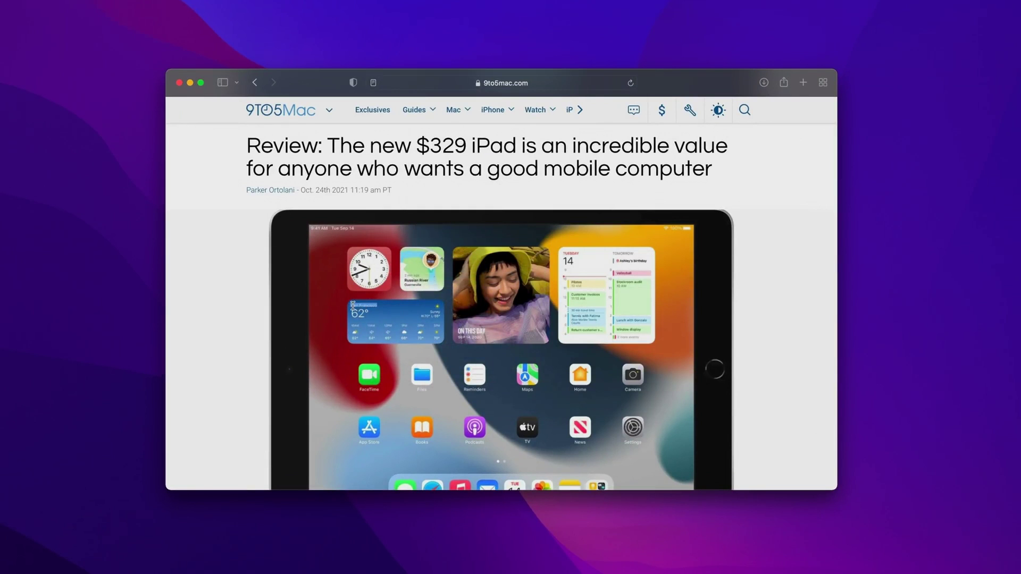
pyautogui.rightClick(371, 305)
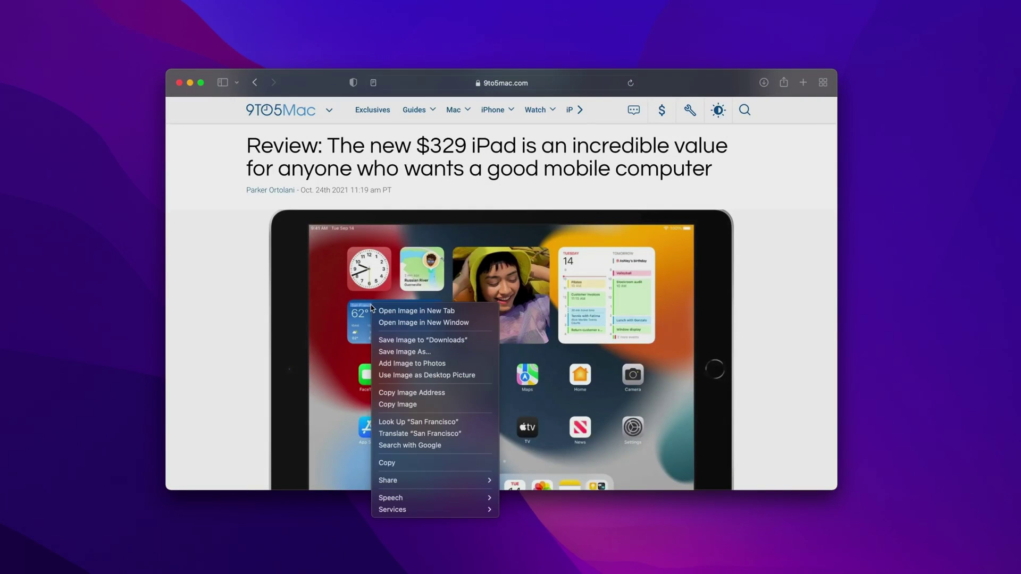
pyautogui.press('Escape')
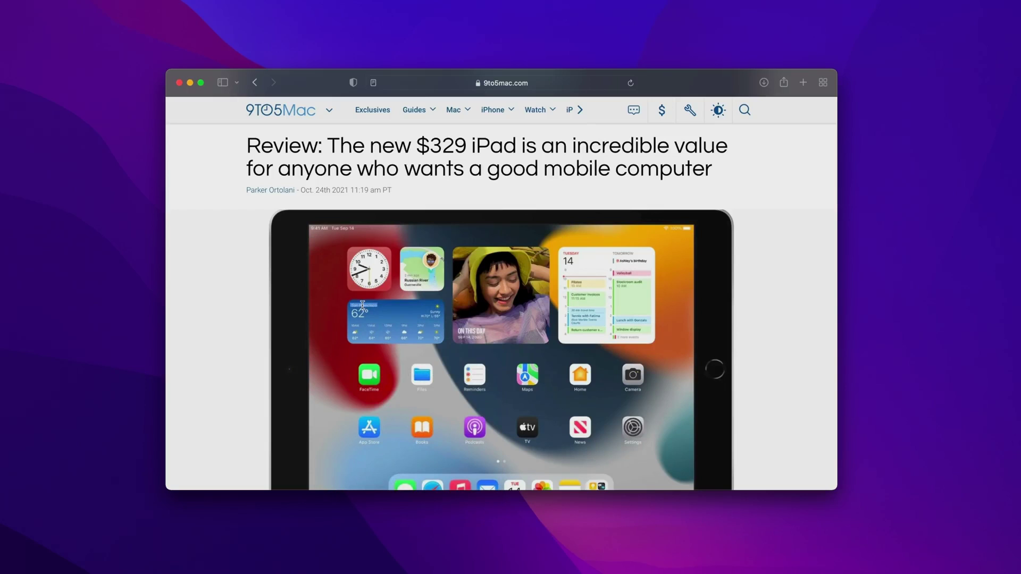
pyautogui.rightClick(362, 305)
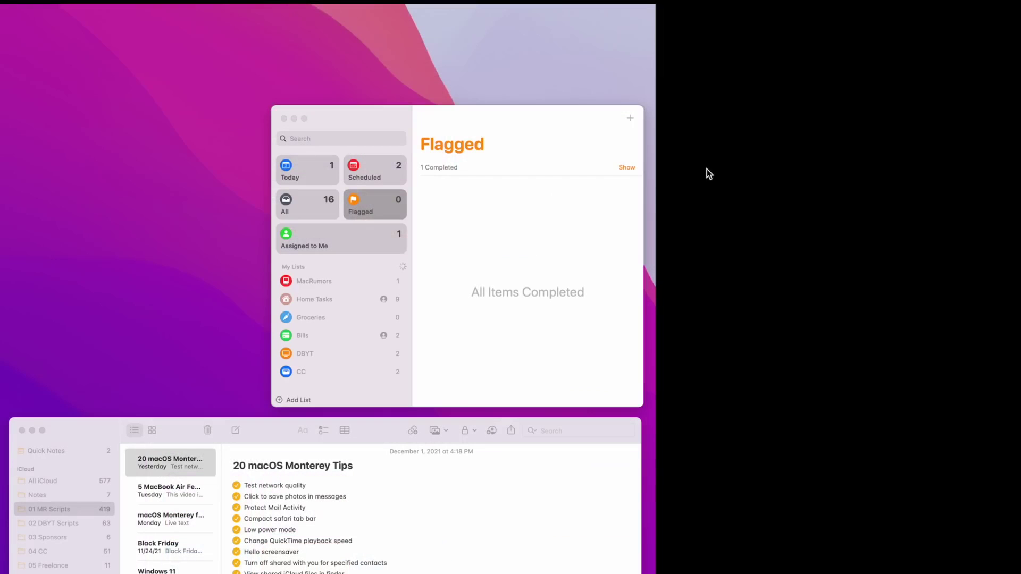
# Tile Reminders on the left beside MacRumors, then open the left-half window picker
pyautogui.click(539, 177)
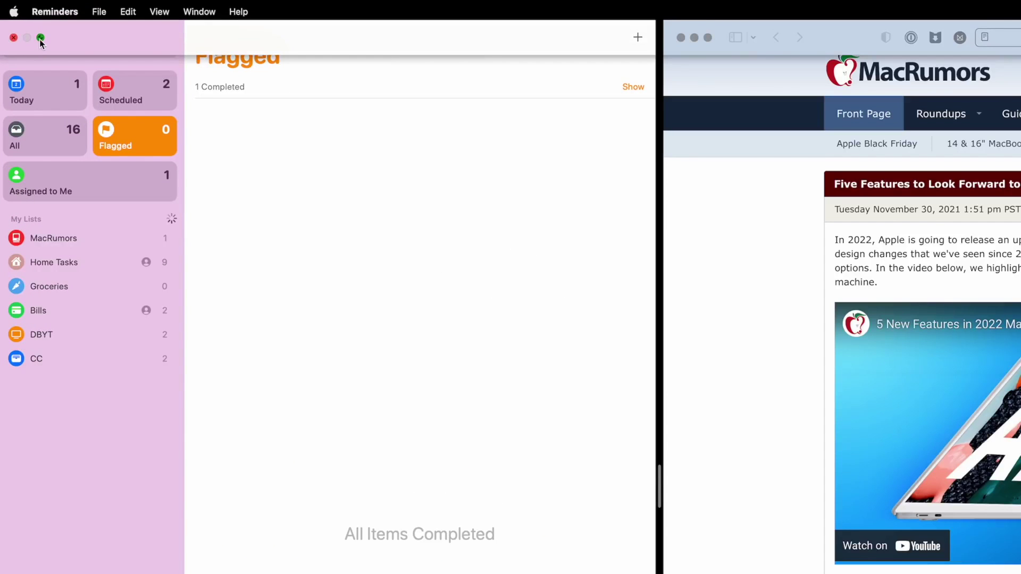
pyautogui.click(88, 64)
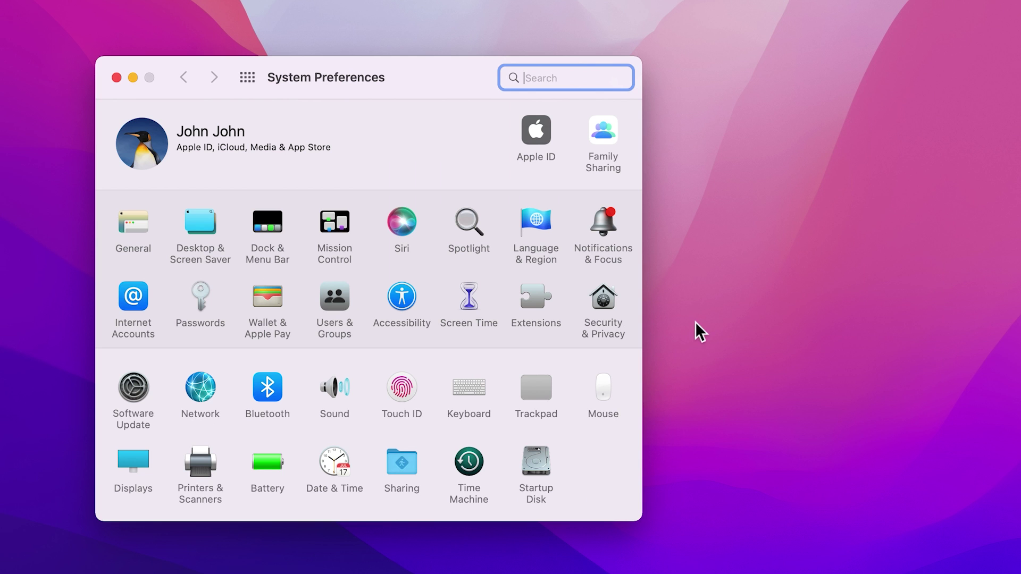
# Under Accessibility > Display > Pointer, set outline to Turquoise and fill to Maraschino
pyautogui.click(403, 307)
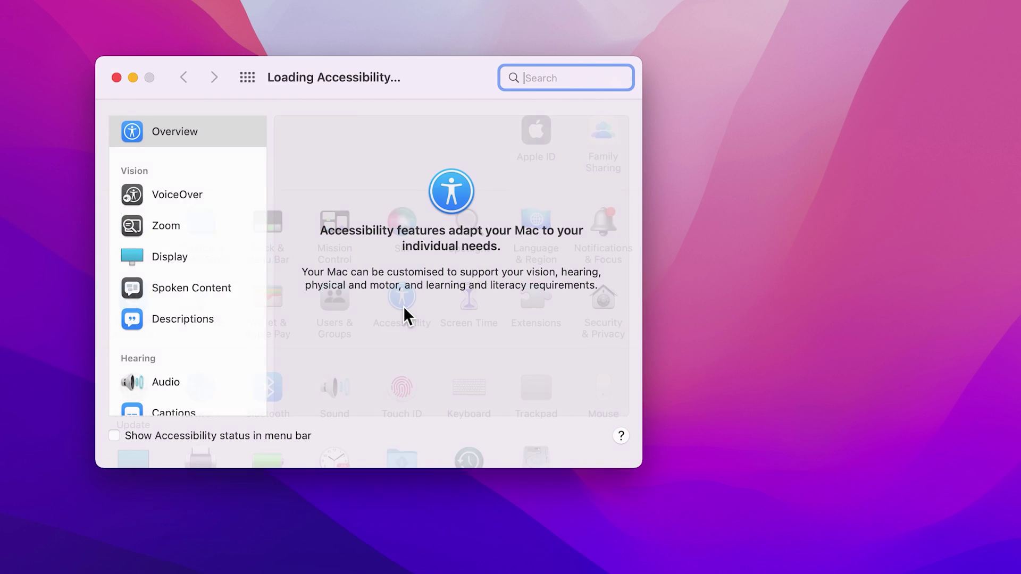
pyautogui.click(234, 258)
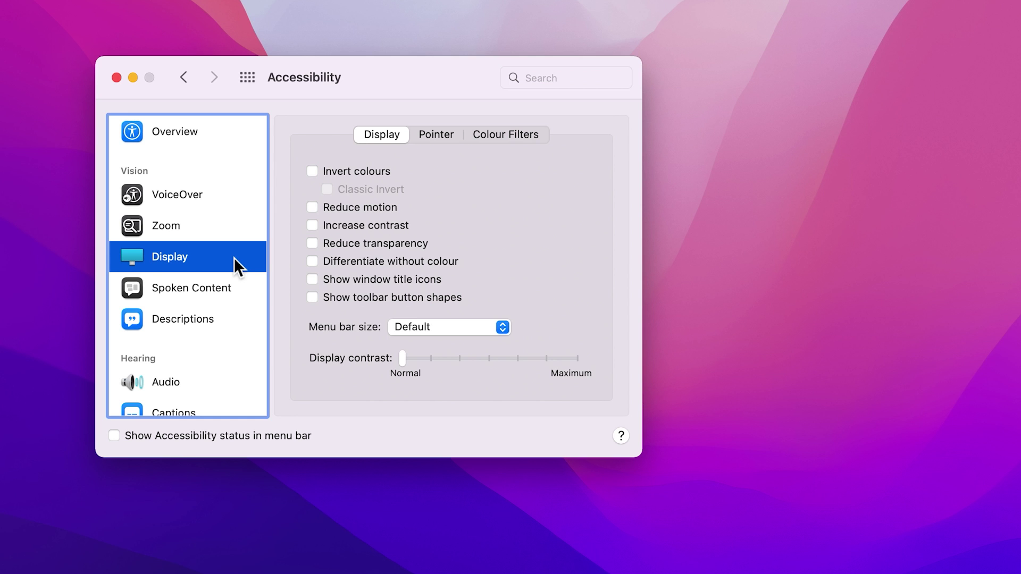
pyautogui.click(436, 134)
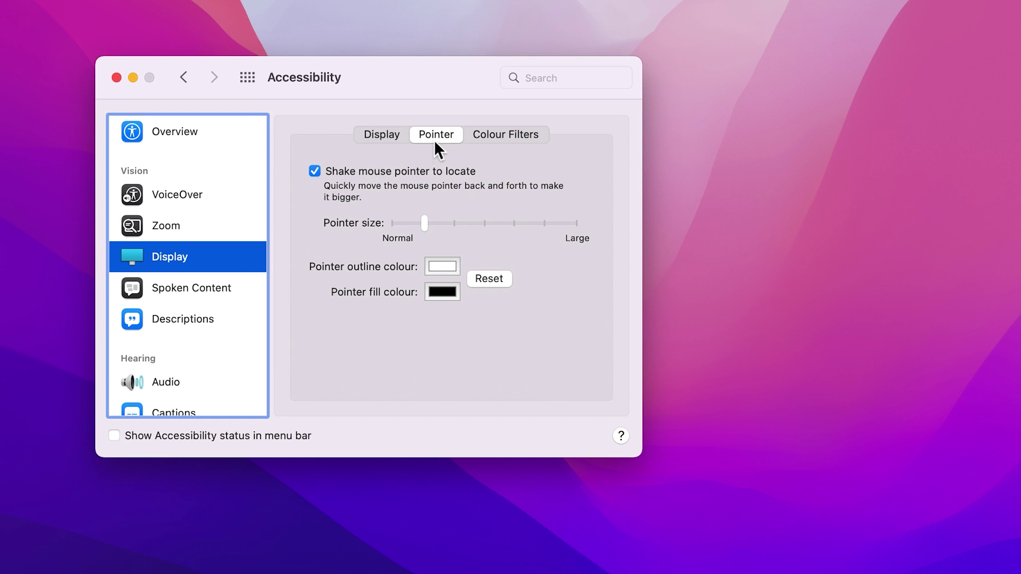
pyautogui.click(441, 267)
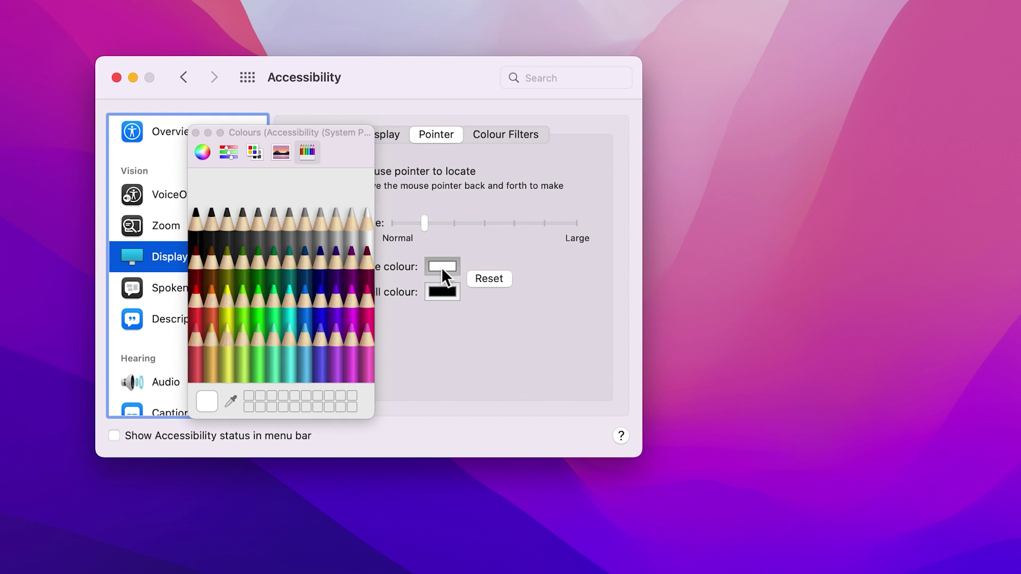
pyautogui.click(292, 306)
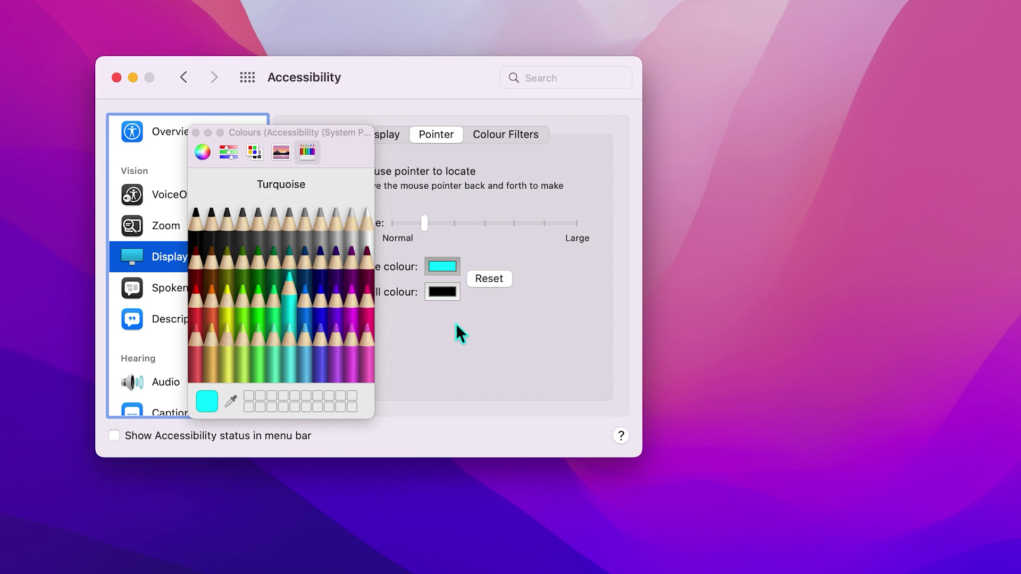
pyautogui.click(453, 296)
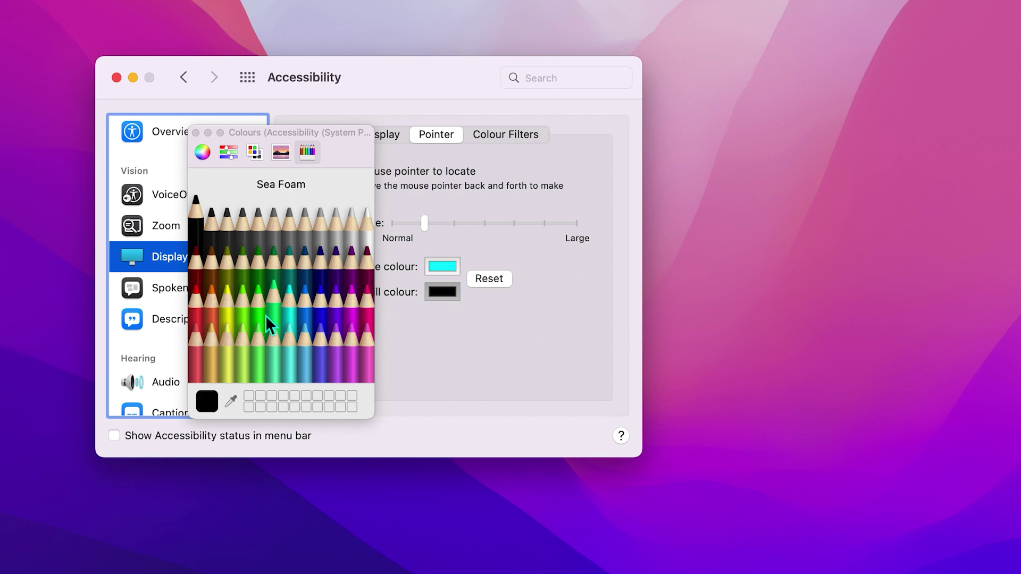
pyautogui.click(203, 312)
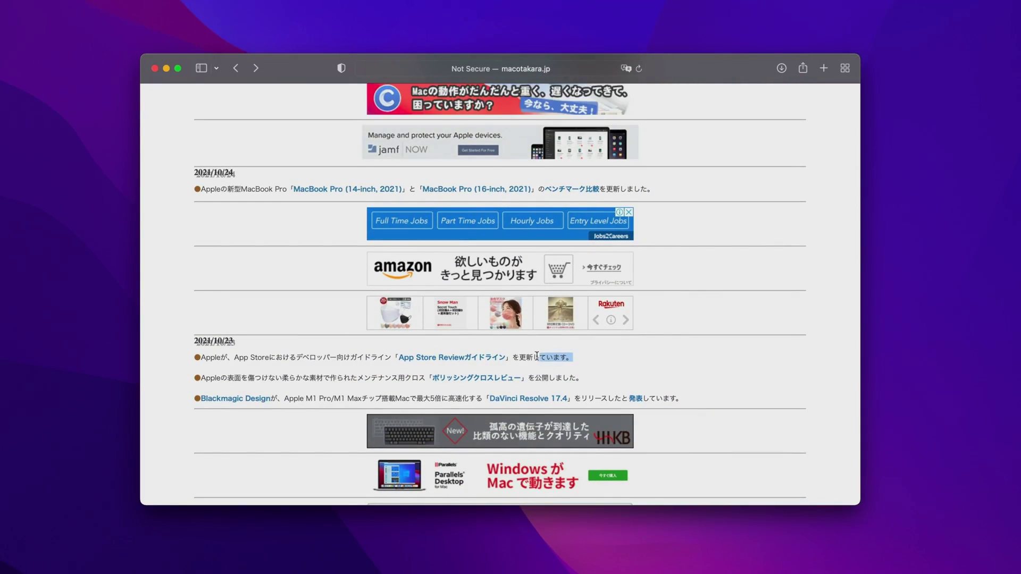
# Select を更新しています on the macotakara page and translate it to 'I'm updating'
pyautogui.moveTo(513, 357); pyautogui.dragTo(566, 357)
pyautogui.rightClick(562, 357)
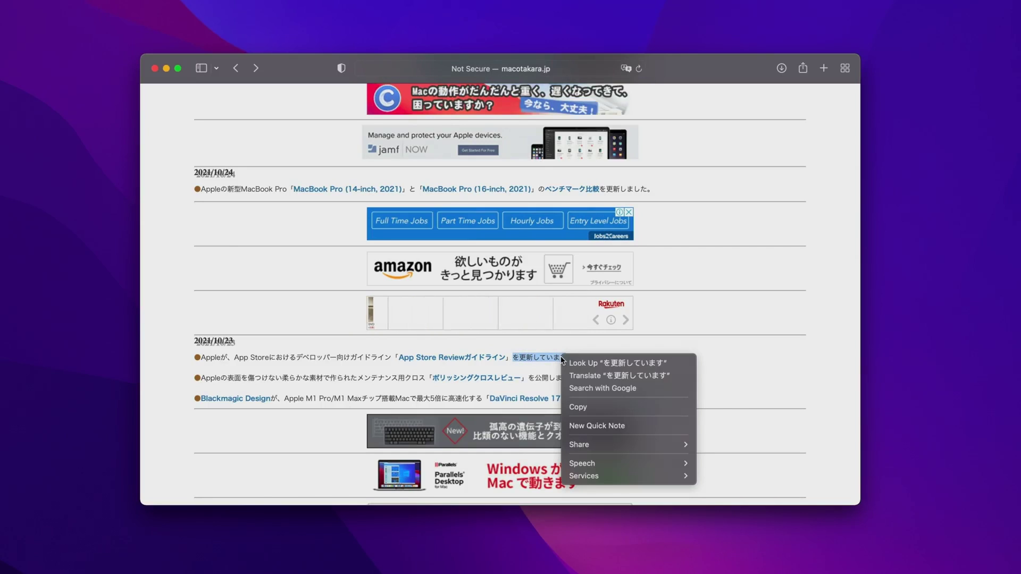
pyautogui.click(675, 375)
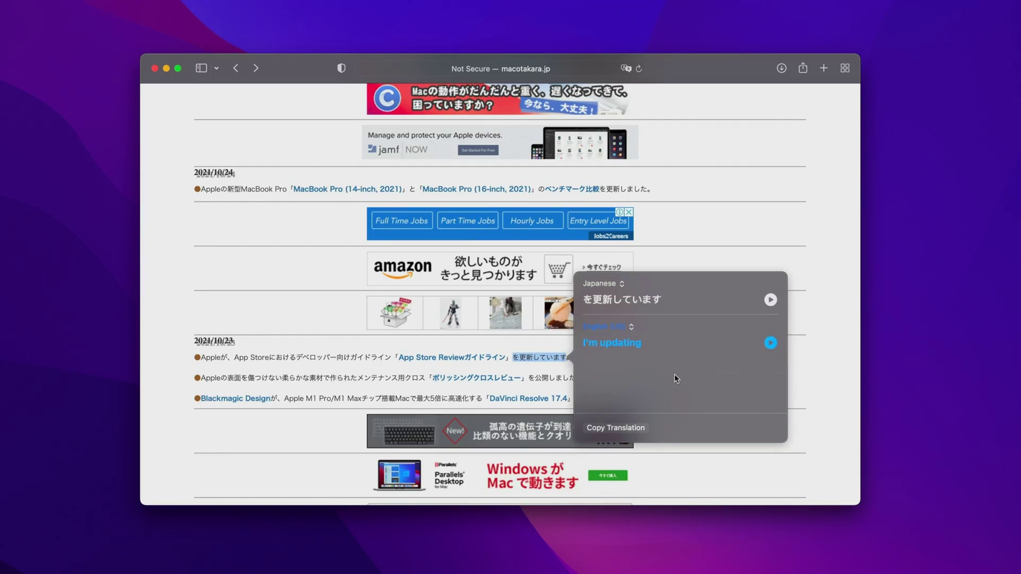